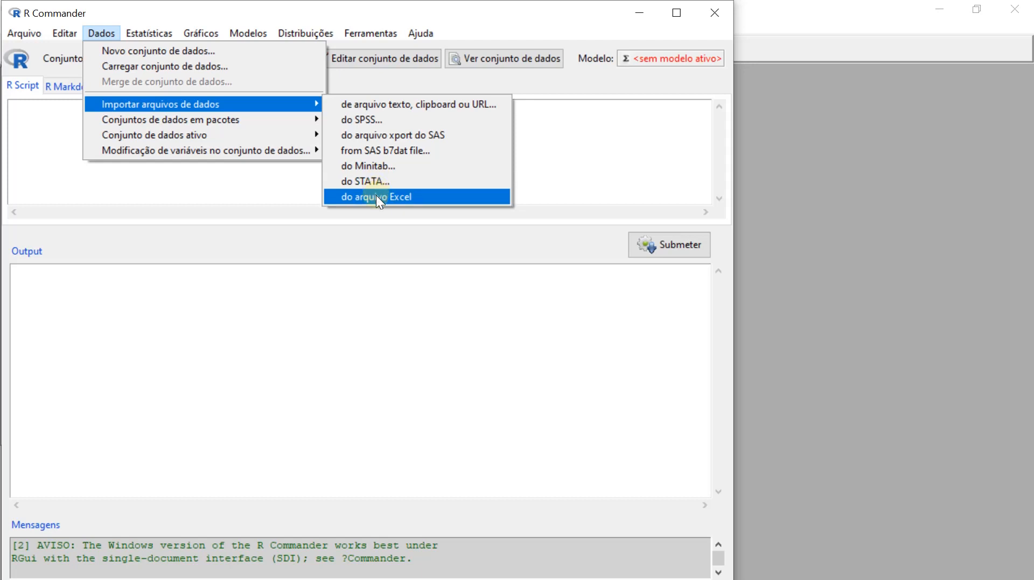
Step: Import the Melanoma Excel file from the cursoR folder as a data set named Melanoma, with variable names in the first row
{"action": "left_click", "coordinate": [376, 196]}
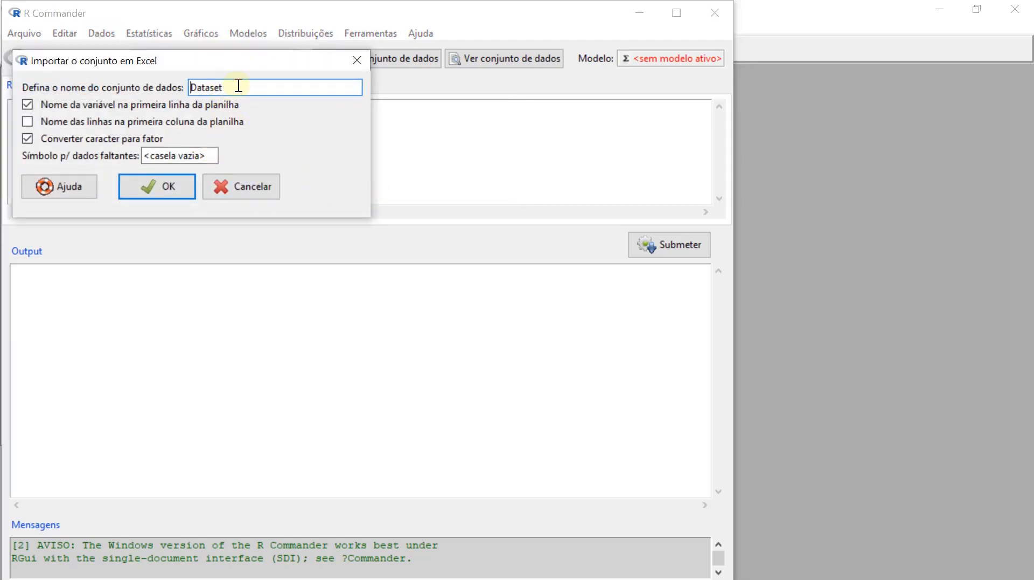
{"action": "left_click_drag", "start_coordinate": [238, 86], "coordinate": [189, 85]}
{"action": "type", "text": "Melanoma"}
{"action": "left_click", "coordinate": [144, 156]}
{"action": "left_click", "coordinate": [165, 187]}
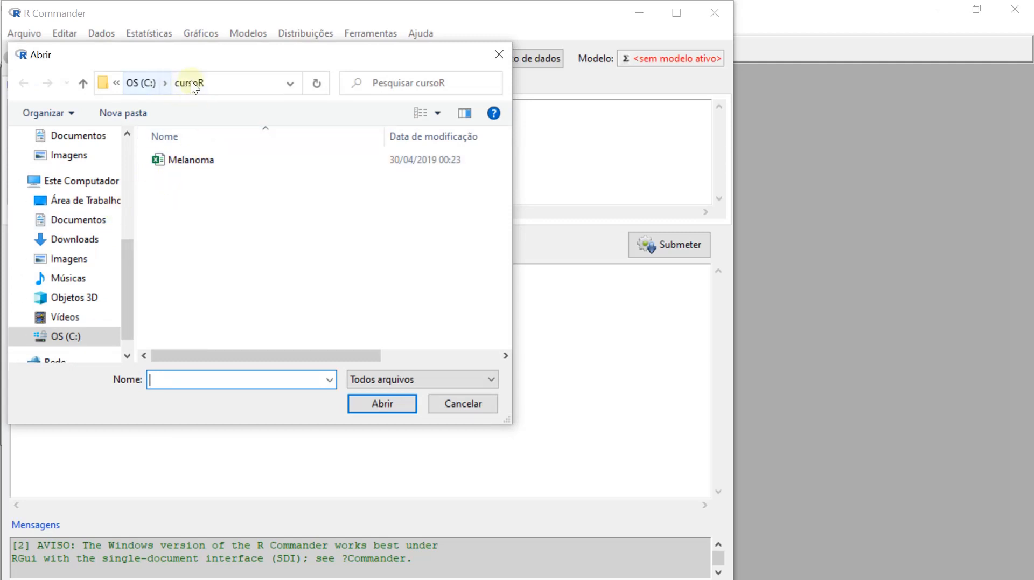
{"action": "left_click", "coordinate": [181, 160]}
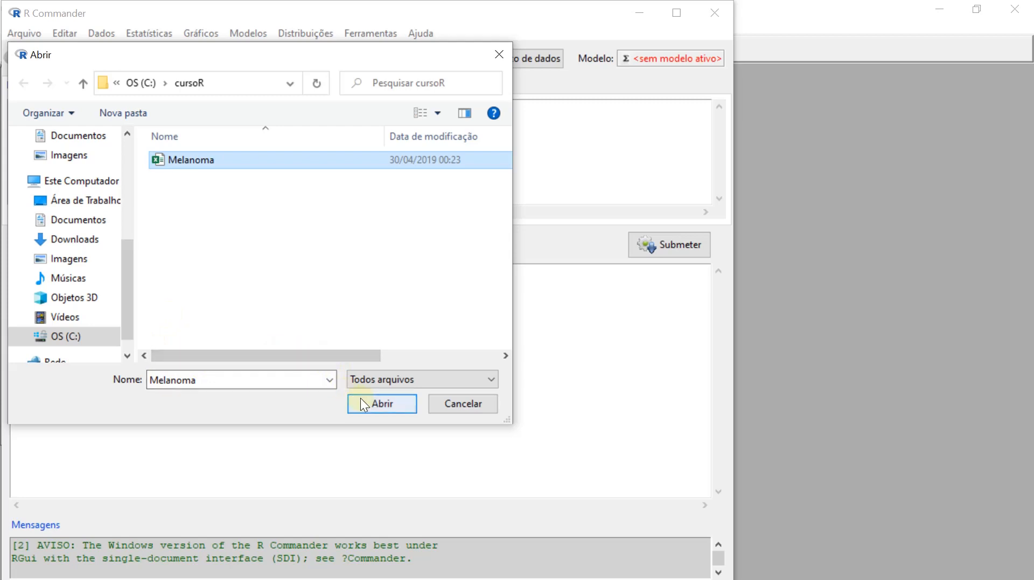
{"action": "left_click", "coordinate": [380, 403]}
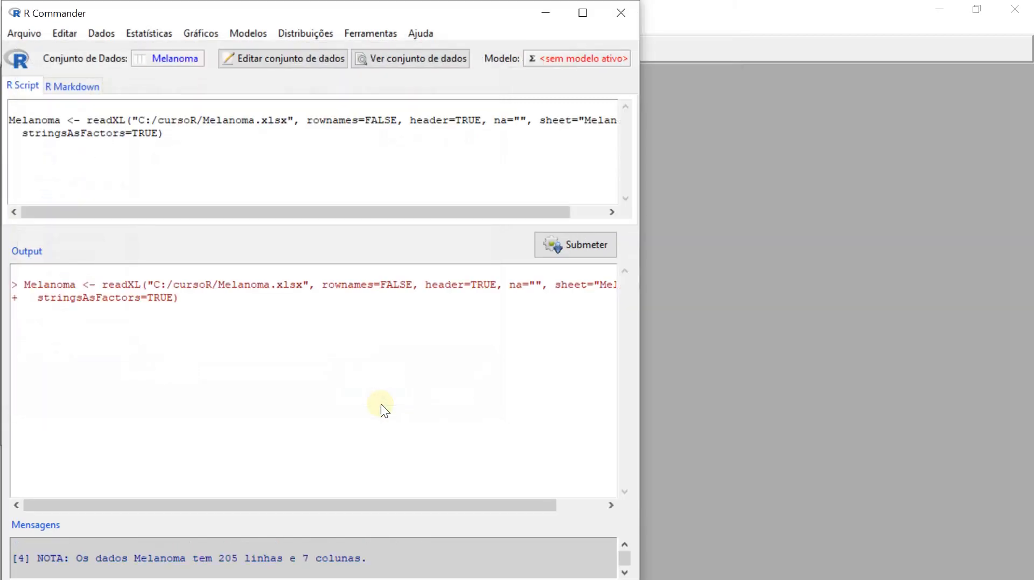
Step: Widen the main window, then view the Melanoma data set and examine its rows through to the last one
{"action": "left_click_drag", "start_coordinate": [641, 159], "coordinate": [687, 167]}
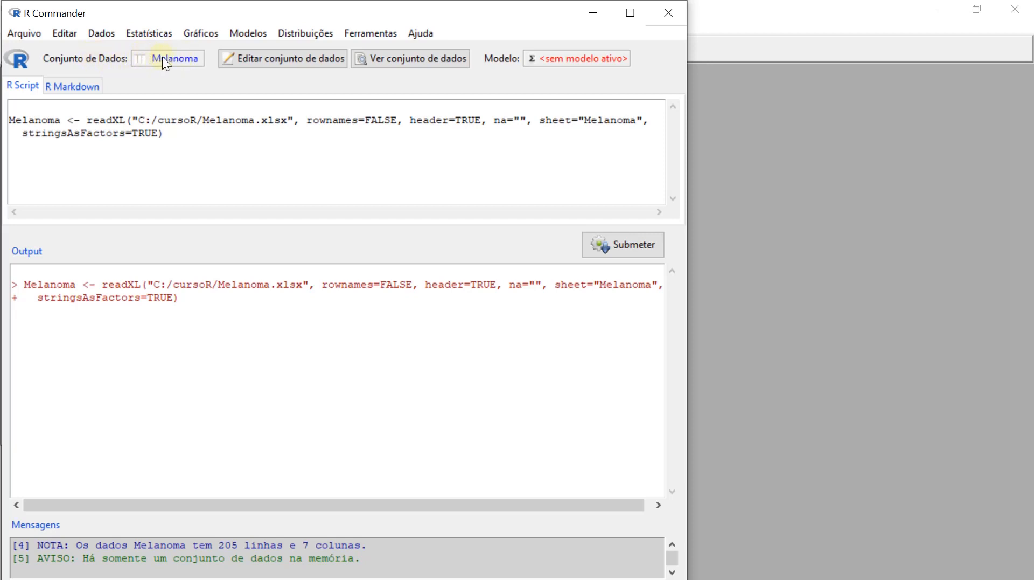
{"action": "left_click", "coordinate": [414, 57]}
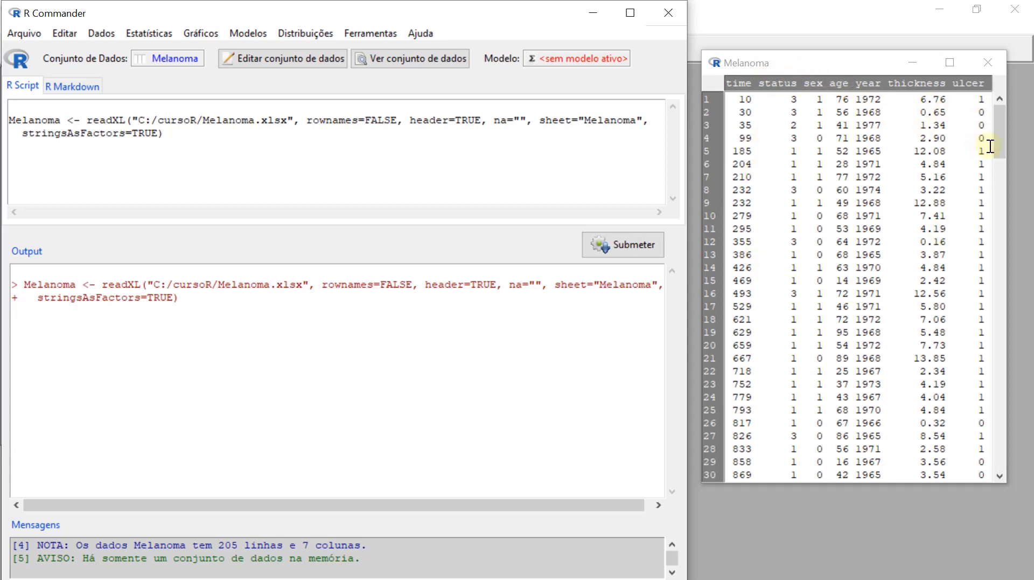
{"action": "left_click_drag", "start_coordinate": [997, 145], "coordinate": [994, 469]}
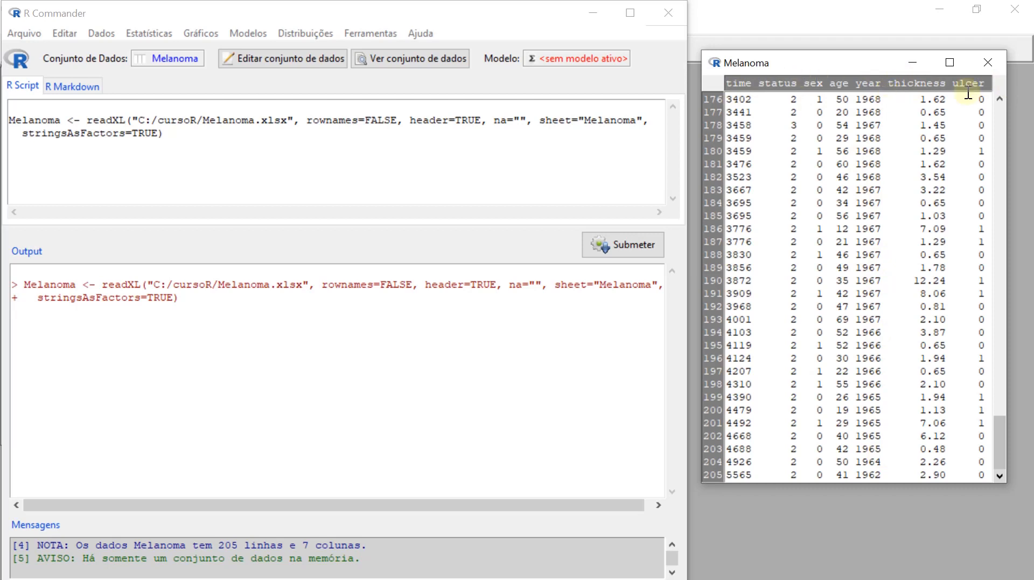
{"action": "left_click", "coordinate": [365, 166]}
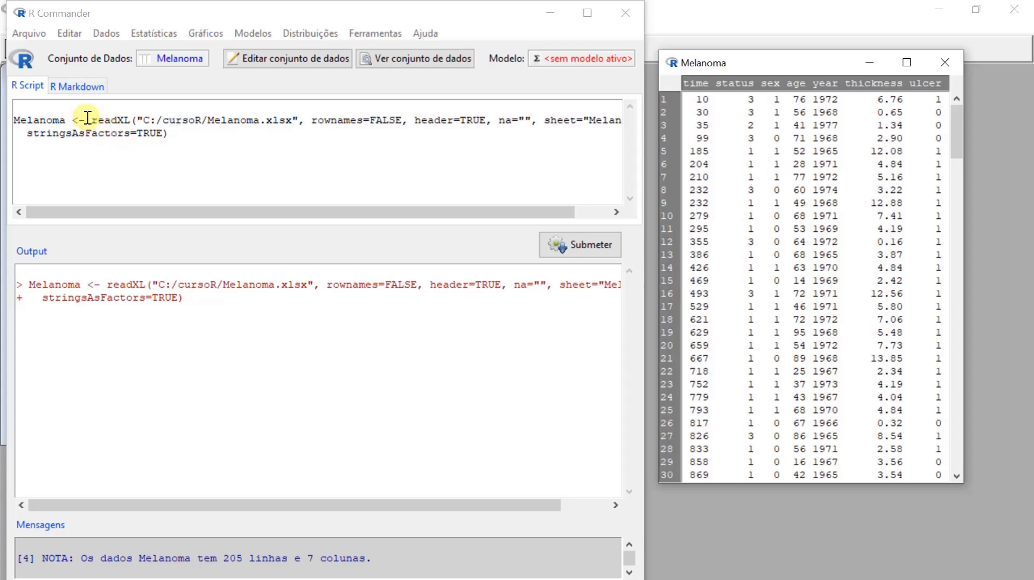
Step: Export the active data set without row names, using semicolons as the field separator
{"action": "left_click", "coordinate": [109, 30]}
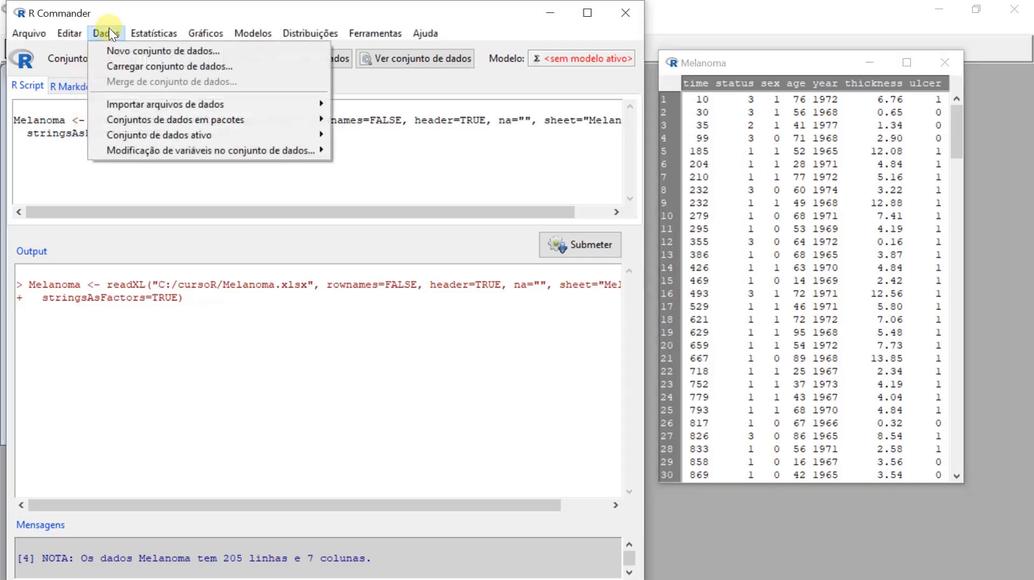
{"action": "mouse_move", "coordinate": [154, 134]}
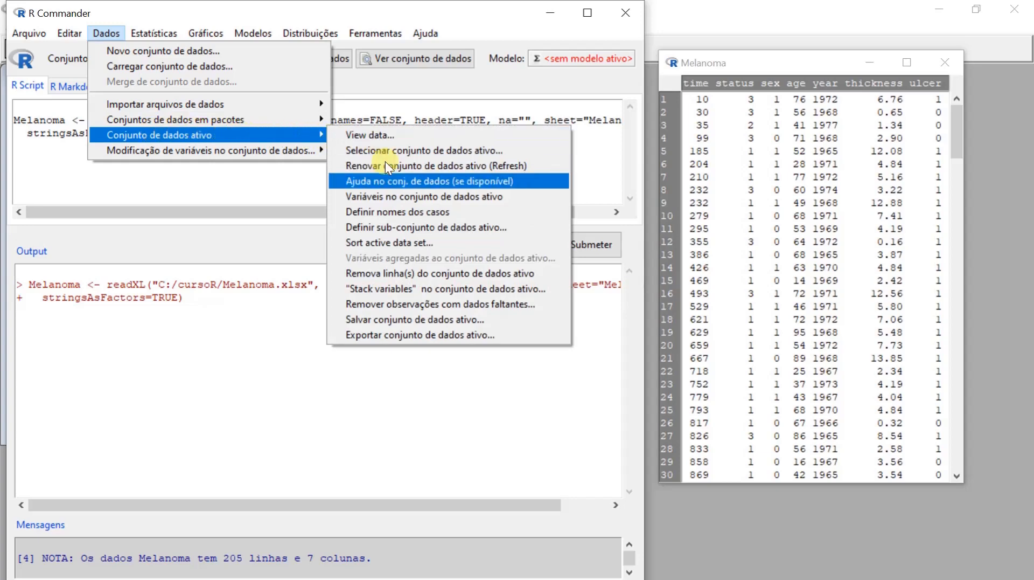
{"action": "left_click", "coordinate": [399, 331]}
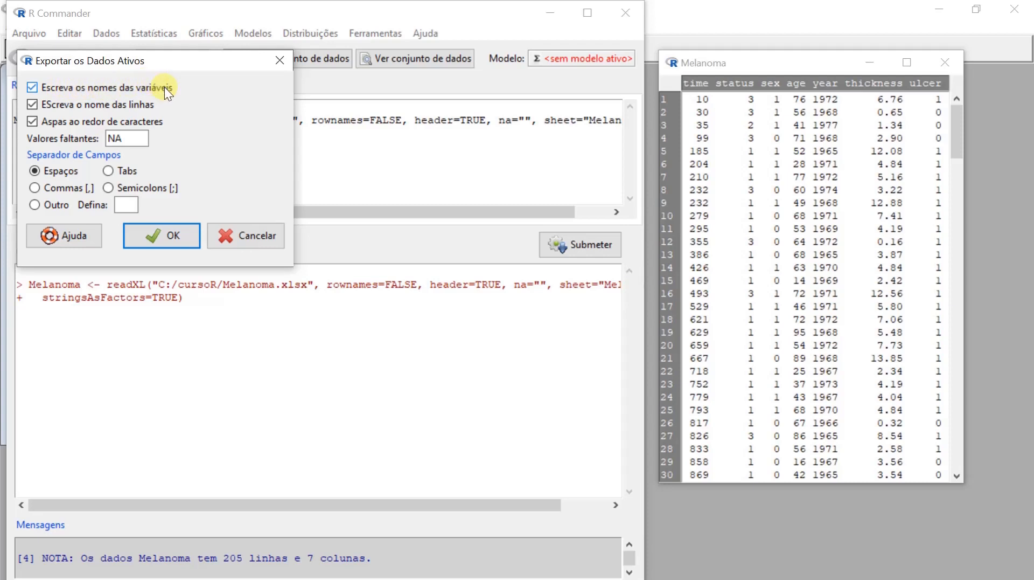
{"action": "left_click", "coordinate": [33, 107]}
{"action": "left_click", "coordinate": [34, 203]}
{"action": "left_click", "coordinate": [109, 187]}
{"action": "left_click", "coordinate": [157, 234]}
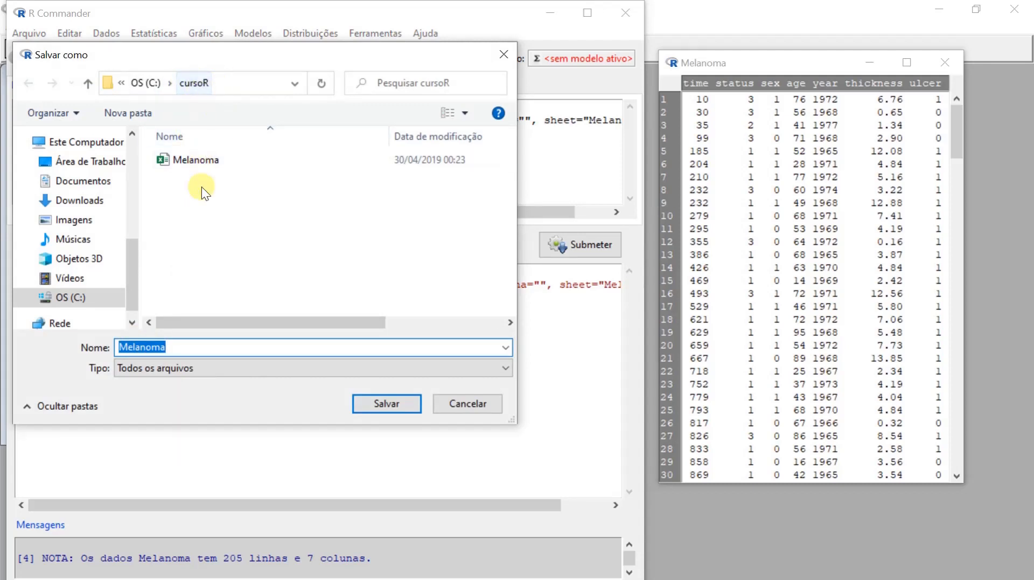
Step: Save the exported data as Melanoma.csv in the cursoR folder
{"action": "left_click", "coordinate": [167, 345]}
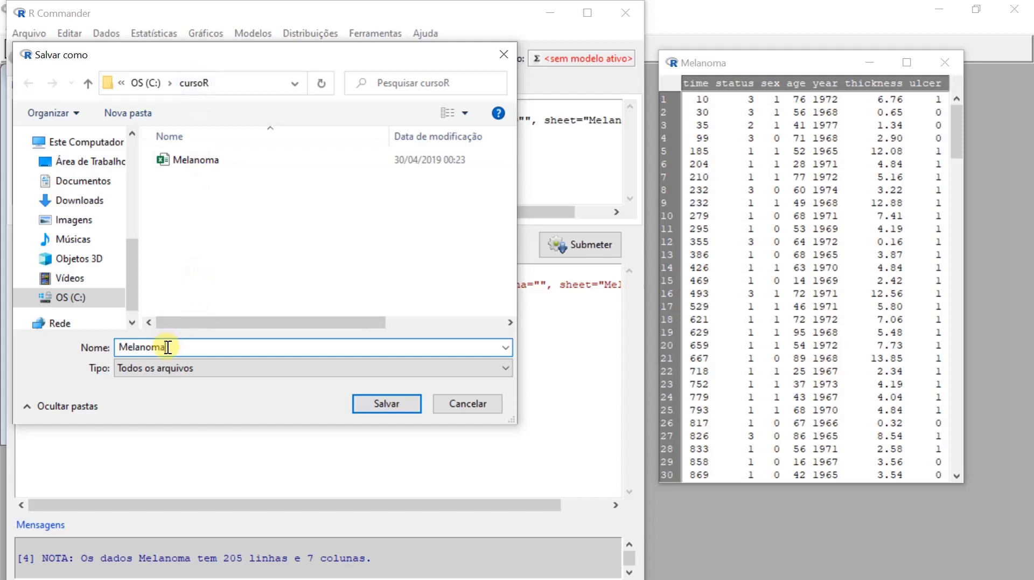
{"action": "type", "text": "."}
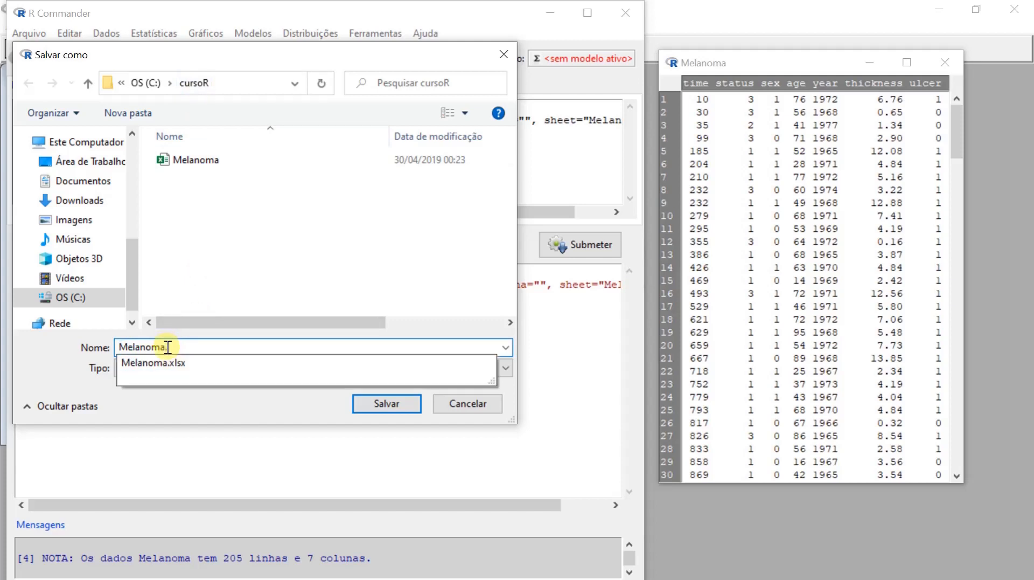
{"action": "type", "text": "csc"}
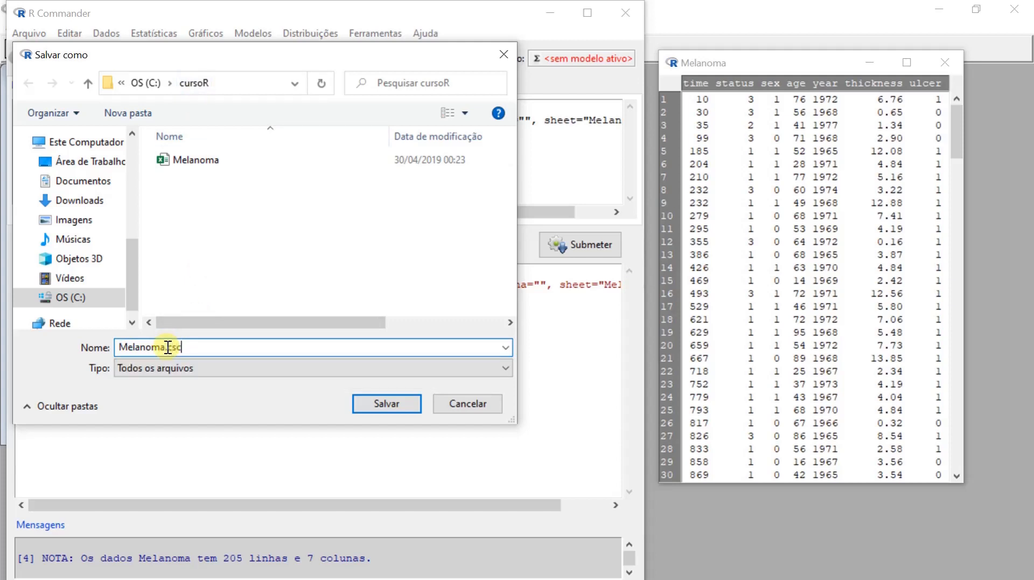
{"action": "key", "text": "BackSpace"}
{"action": "type", "text": "v"}
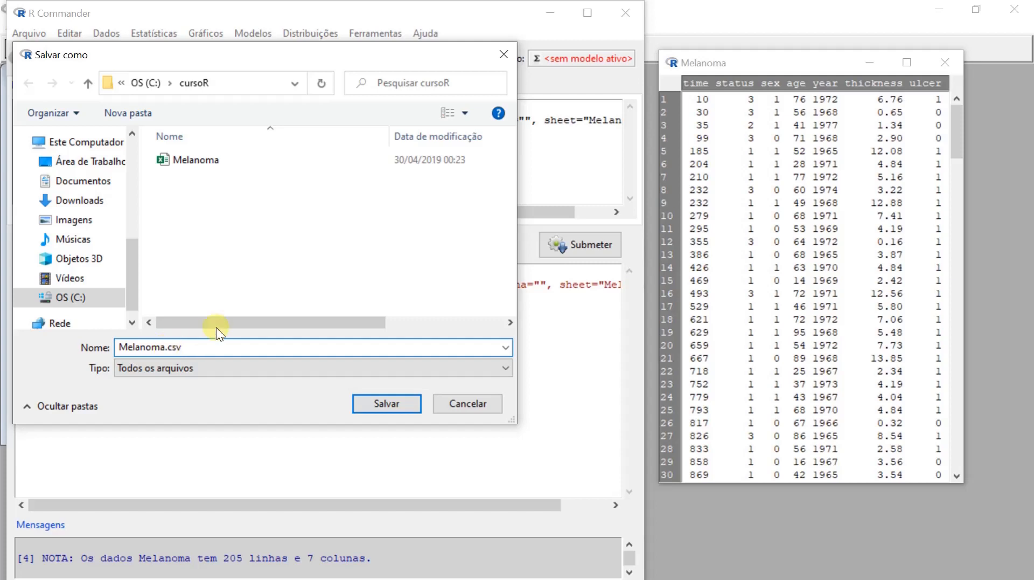
{"action": "left_click", "coordinate": [387, 403]}
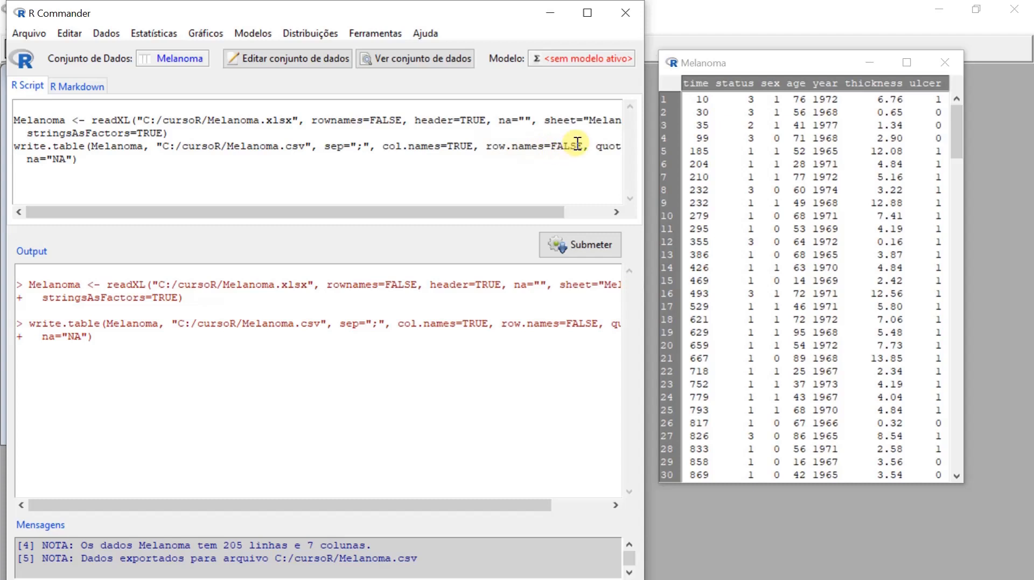
Step: Examine the arguments of the generated write.table command in the script, including the quote and missing-value settings
{"action": "left_click_drag", "start_coordinate": [560, 209], "coordinate": [629, 216]}
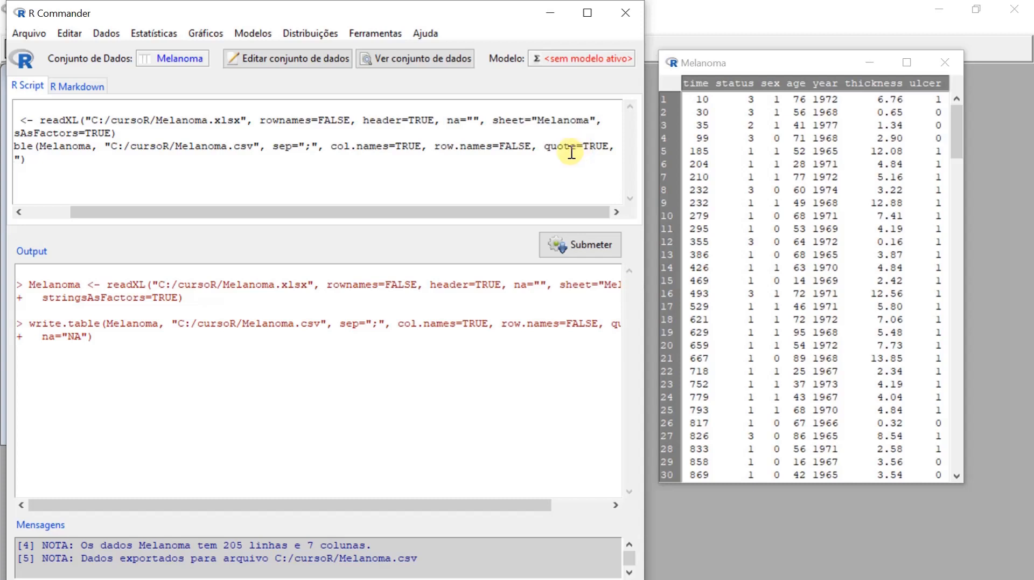
{"action": "left_click_drag", "start_coordinate": [505, 209], "coordinate": [269, 208]}
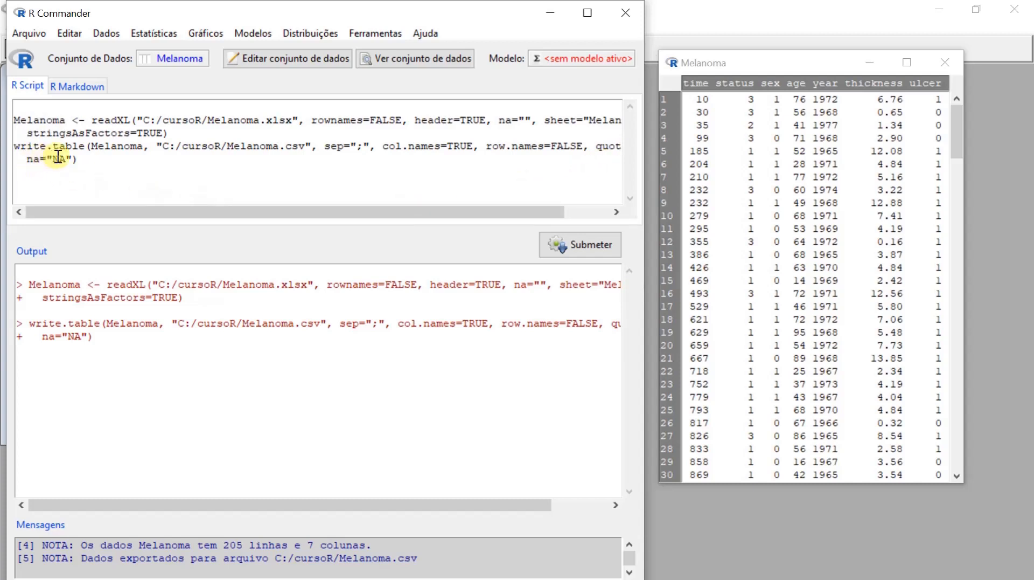
{"action": "left_click_drag", "start_coordinate": [52, 158], "coordinate": [66, 161]}
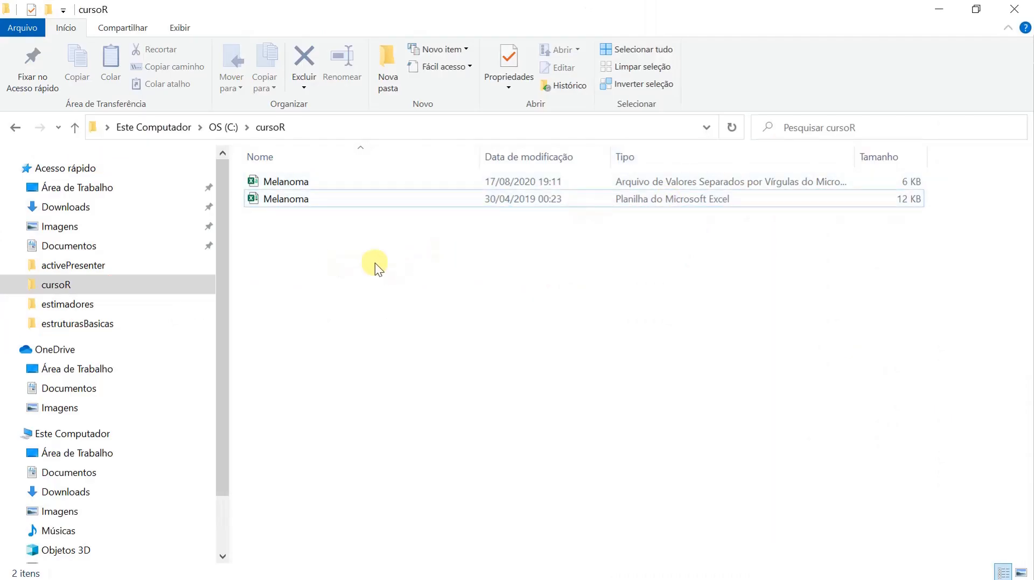
Step: Switch to the cursoR folder in File Explorer and open the exported Melanoma CSV file with WordPad
{"action": "left_click", "coordinate": [289, 198]}
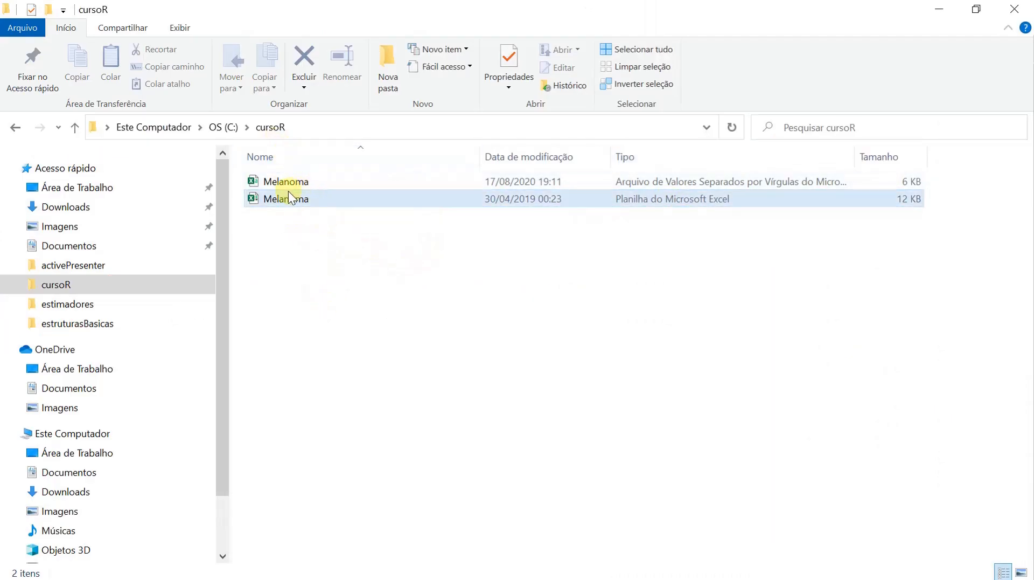
{"action": "left_click", "coordinate": [332, 182]}
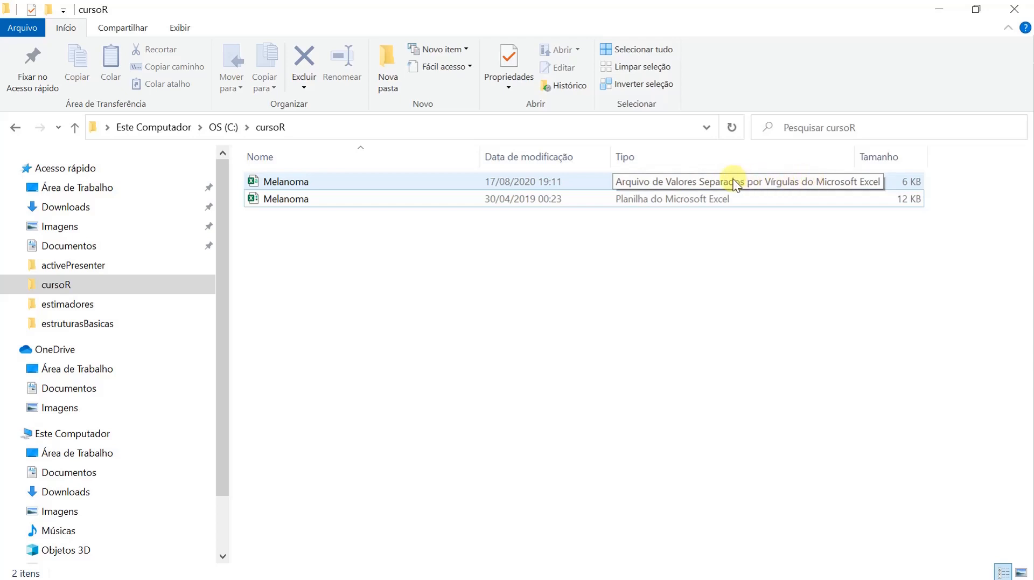
{"action": "right_click", "coordinate": [299, 182]}
{"action": "mouse_move", "coordinate": [364, 329]}
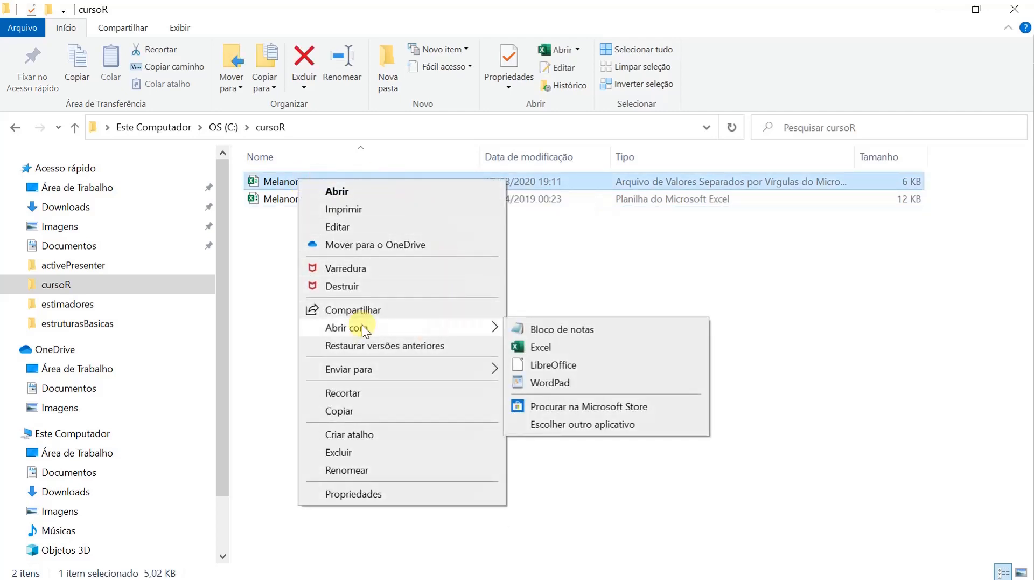
{"action": "left_click", "coordinate": [558, 382]}
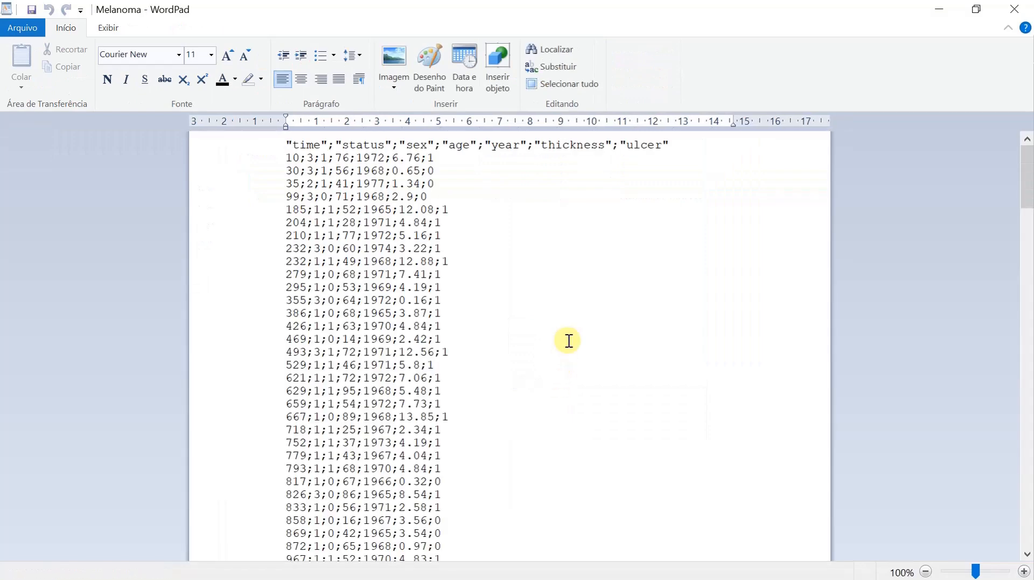